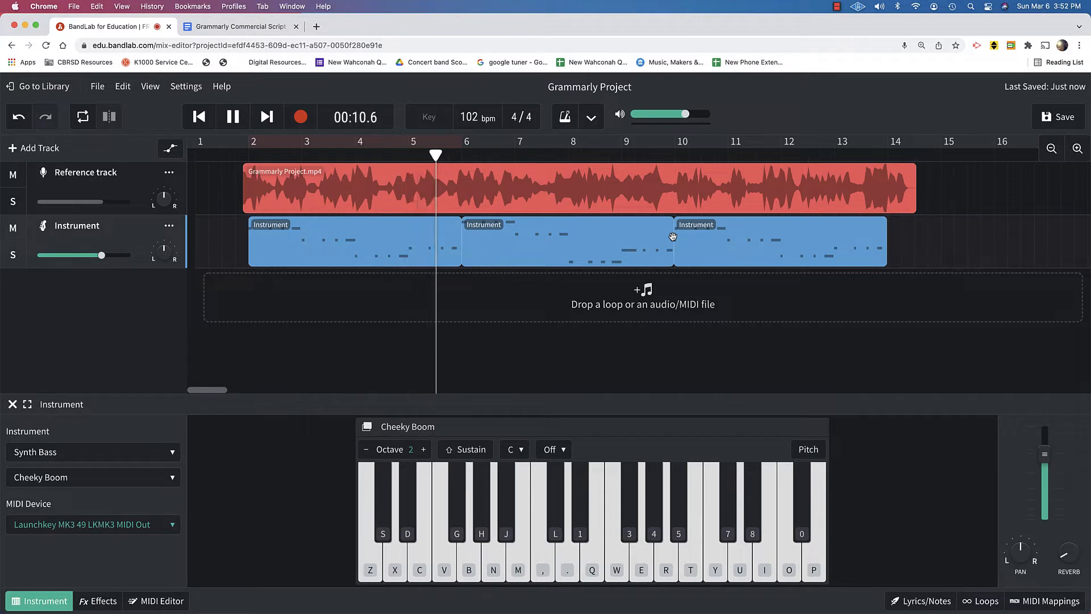
Stop playback, return the playhead to bar 2, and add an instrument track using the Pop Rock drum kit
key(space)
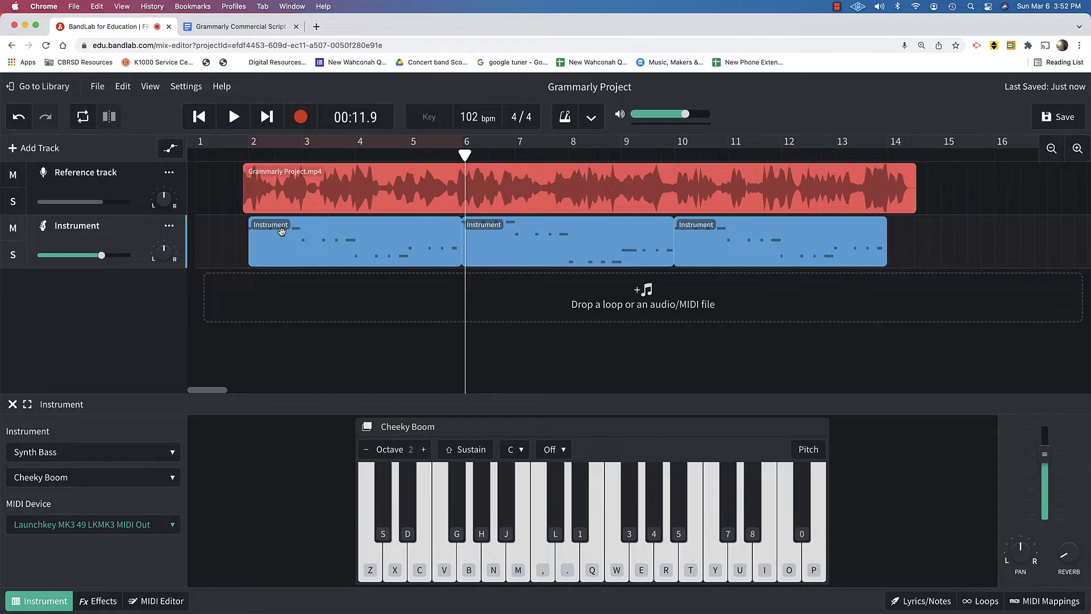
click(248, 154)
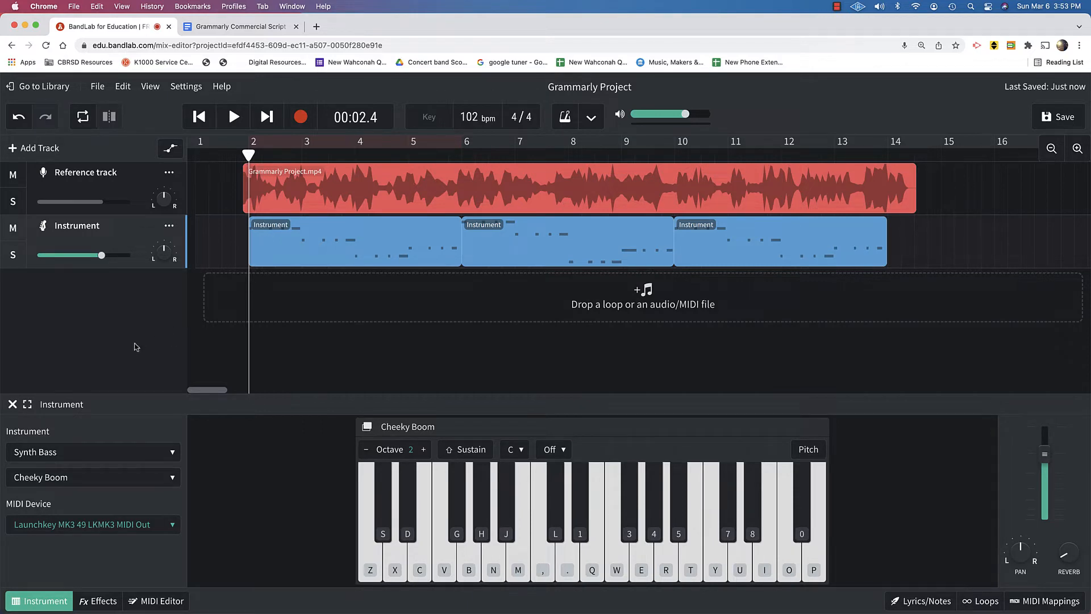
click(45, 149)
click(312, 332)
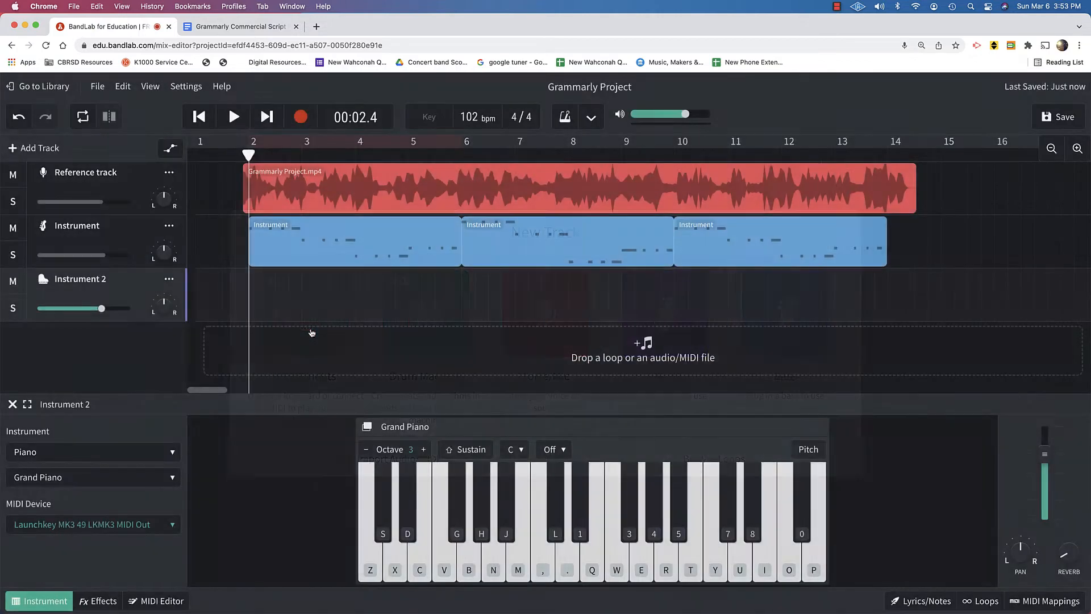
click(88, 451)
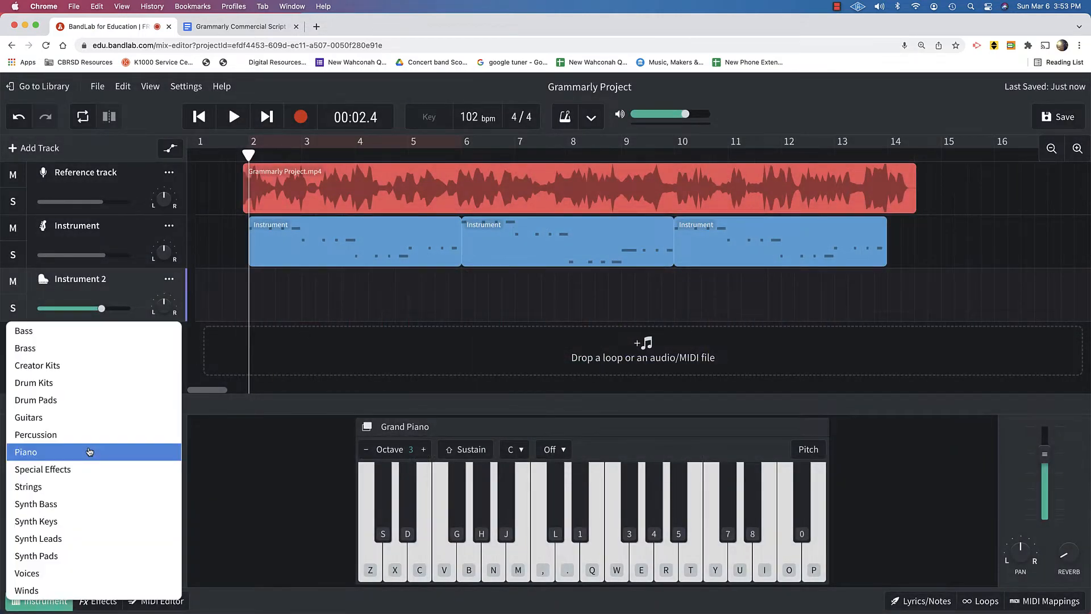
click(72, 383)
click(117, 482)
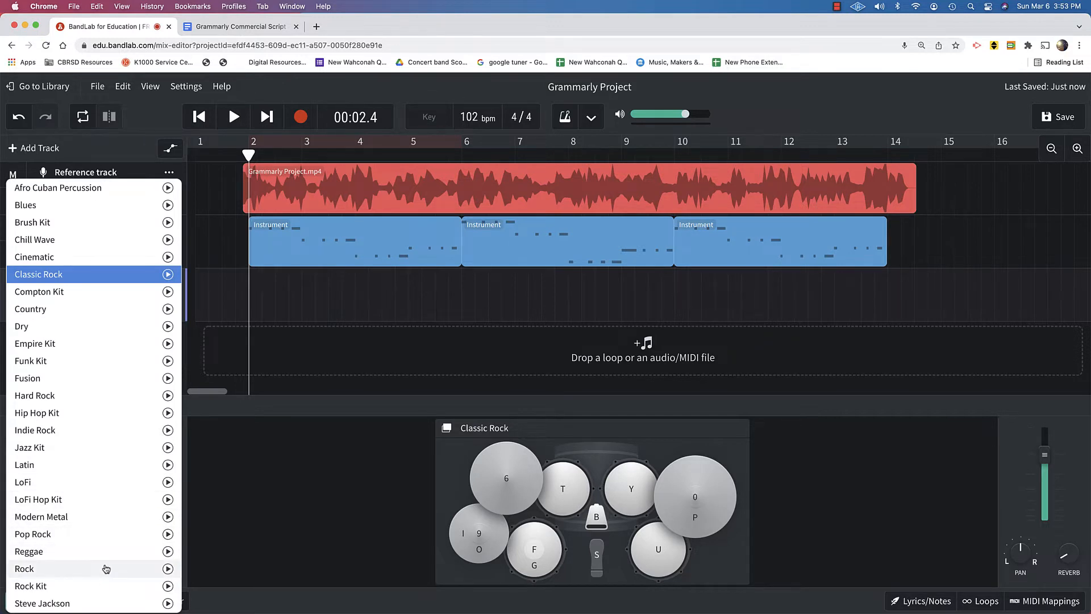
click(110, 533)
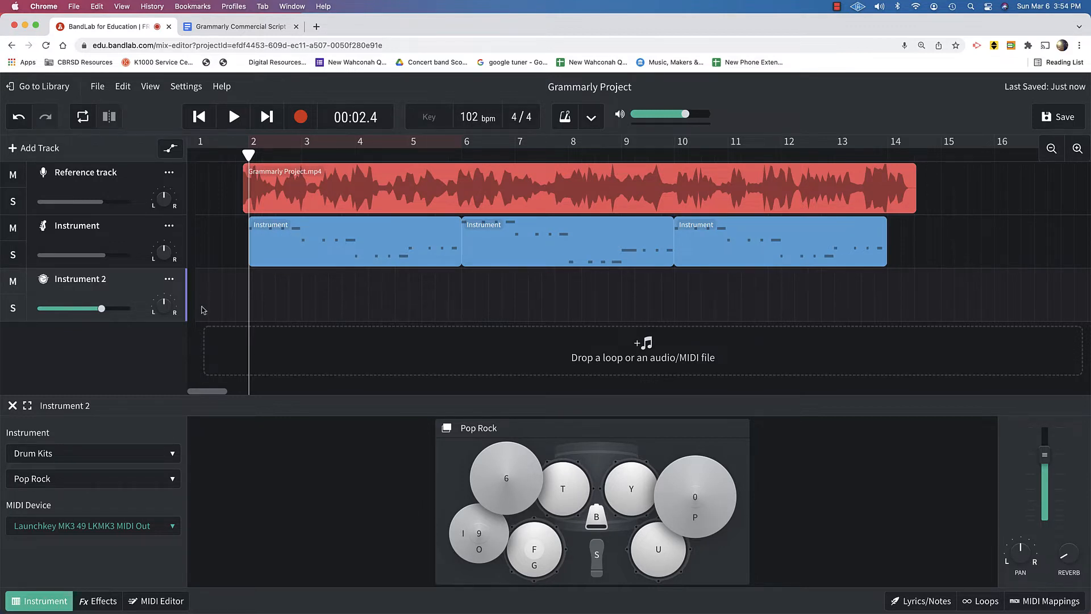
Solo the bass track, enable the metronome, and record a drum take on the Instrument 2 track
click(15, 255)
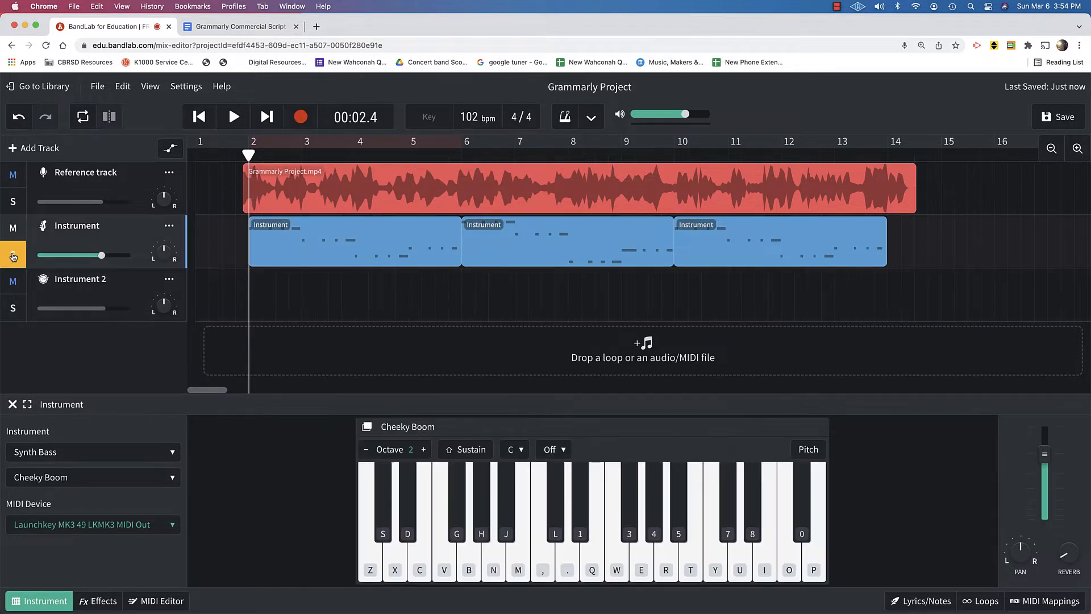
click(564, 116)
click(14, 312)
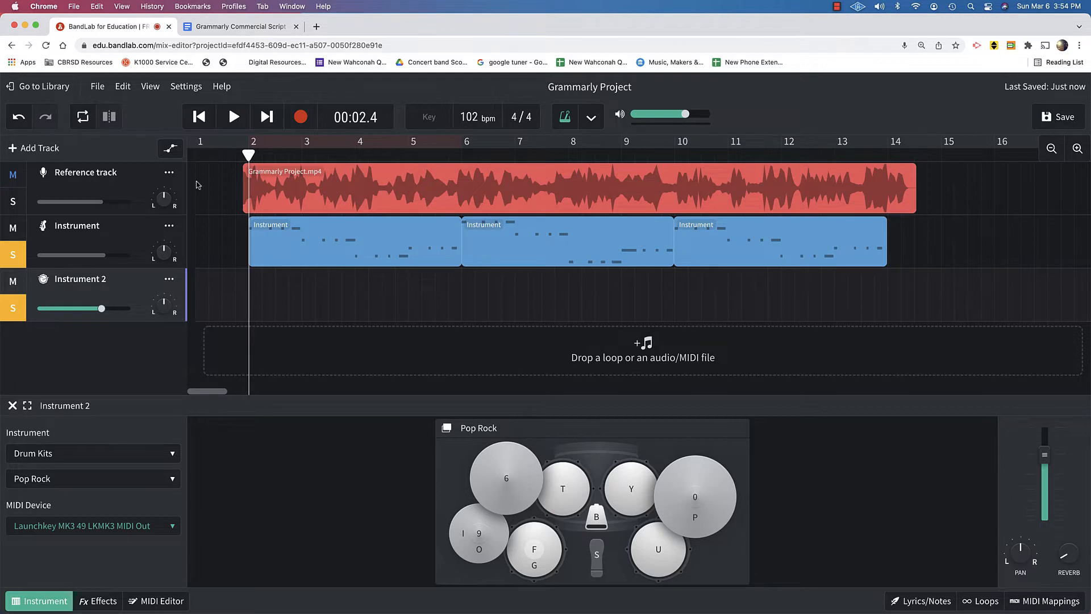
click(297, 121)
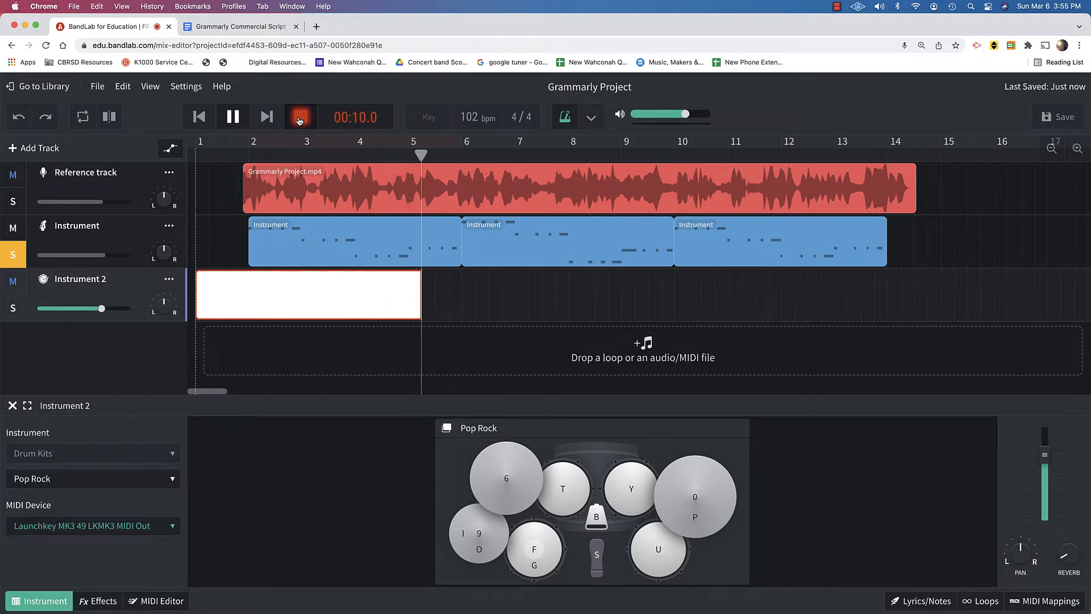
click(300, 119)
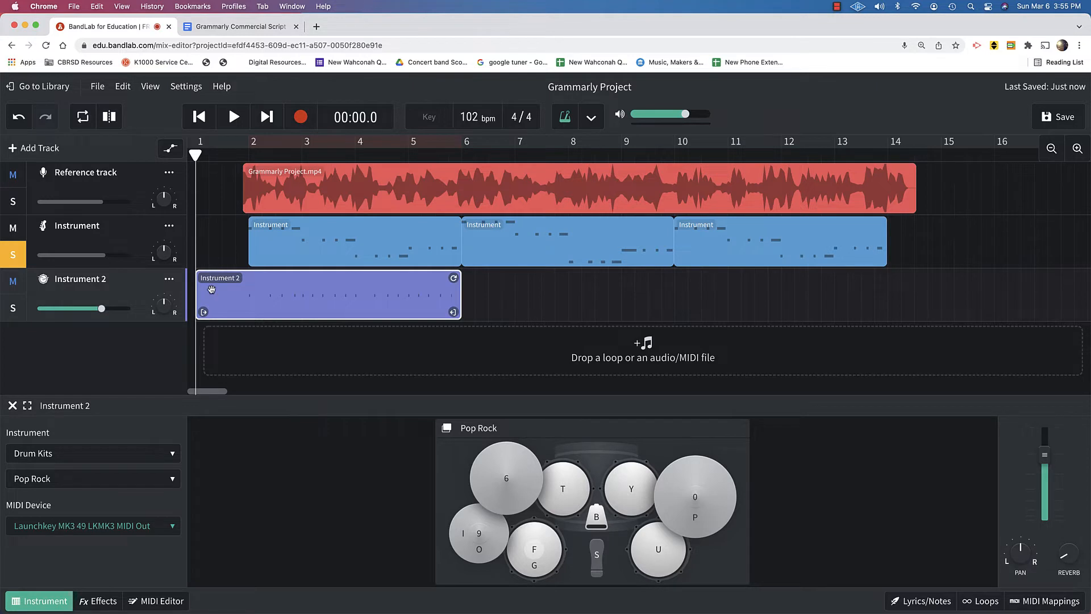
Trim the start of the recorded drum region to bar 2 and move the playhead there
click(206, 311)
click(229, 310)
click(197, 306)
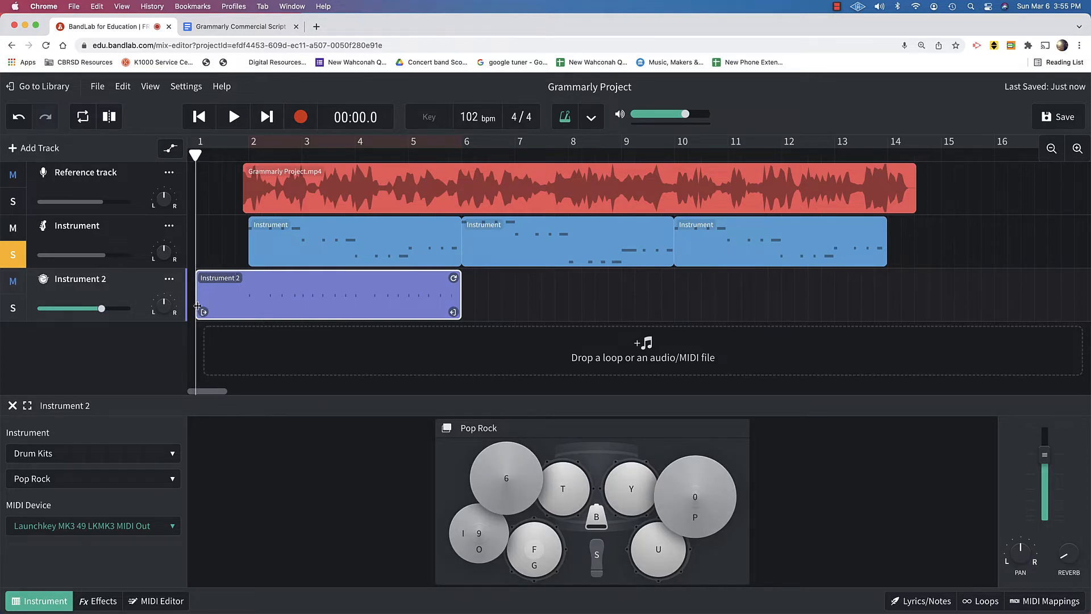
drag(201, 311, 250, 311)
click(249, 152)
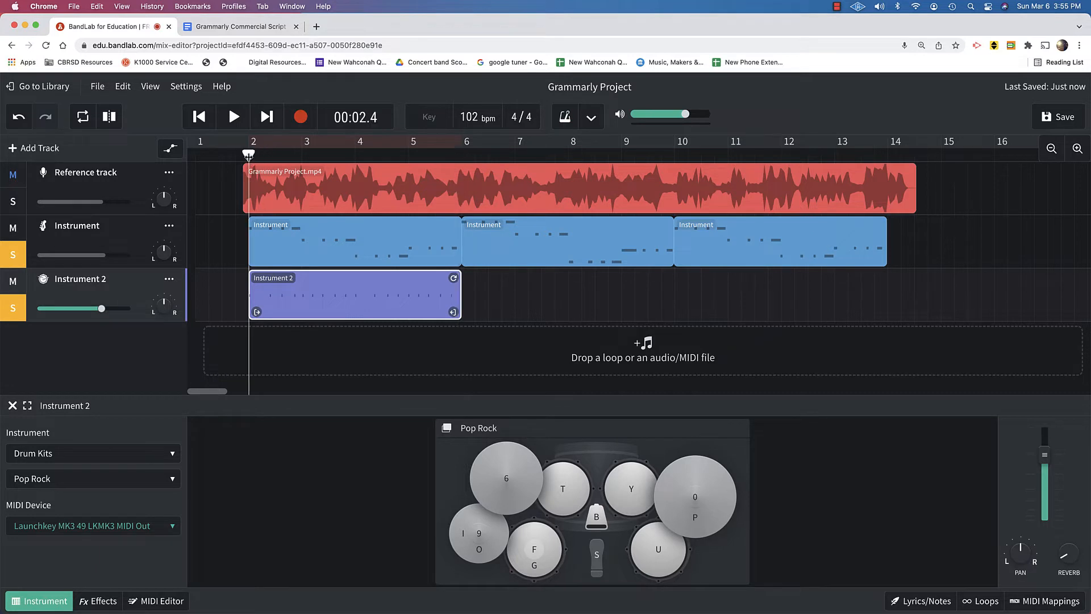
Clear the solos on both instrument tracks and listen to the Reference track alone from bar 2
click(13, 255)
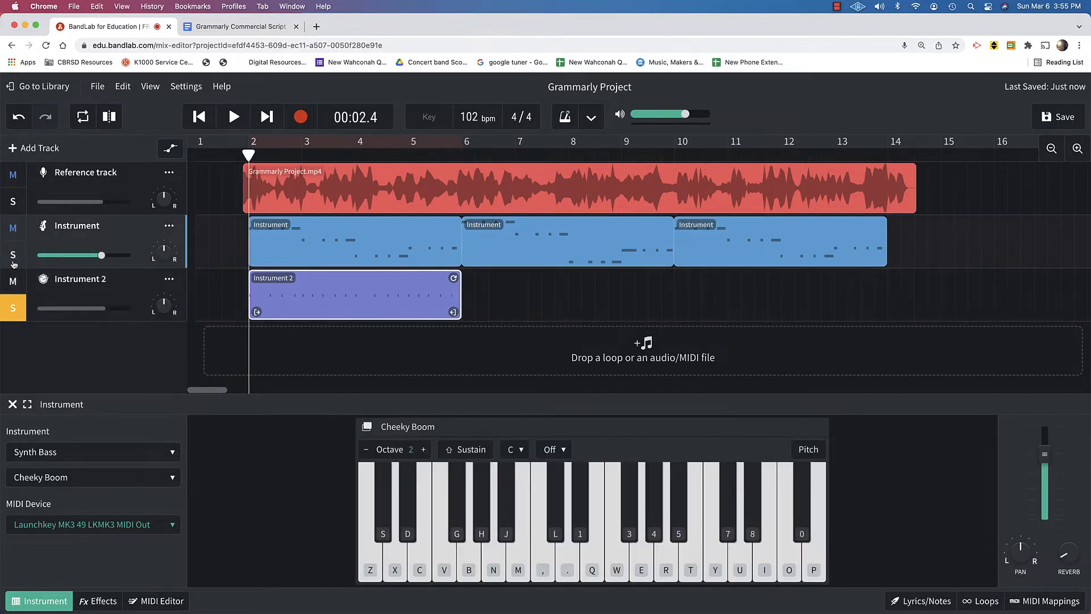
click(13, 308)
click(14, 201)
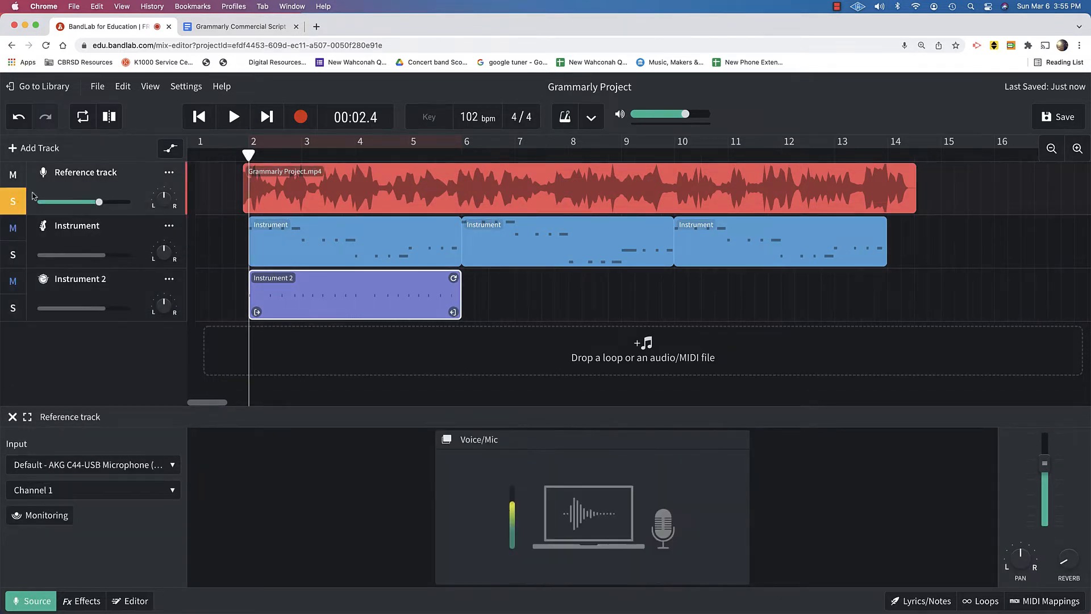
click(233, 116)
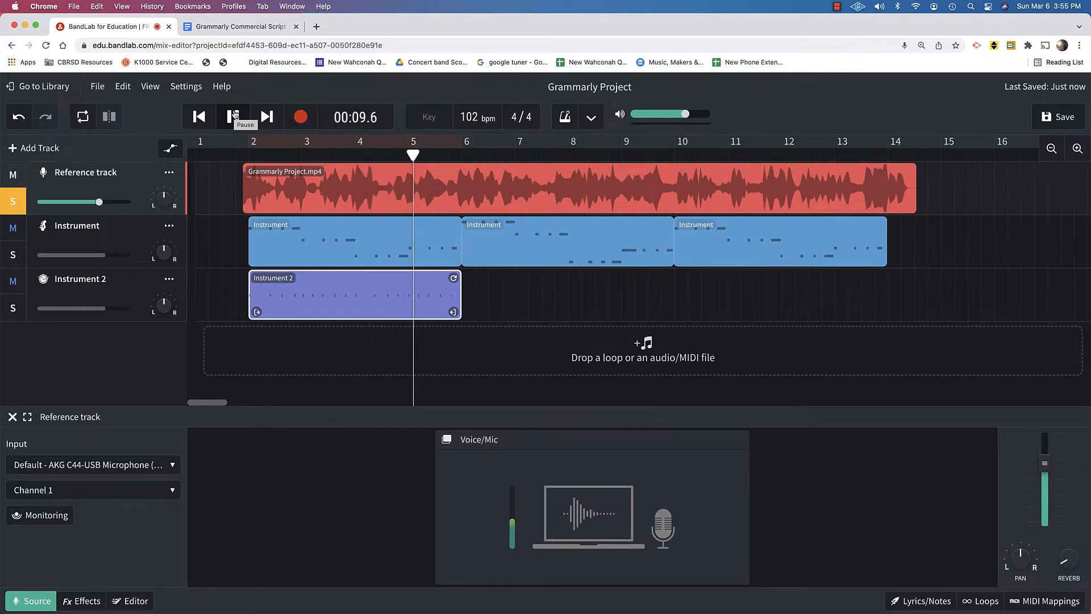
key(space)
Unsolo and mute the Reference track, and try out the snare of the Instrument 2 drum kit
click(3, 192)
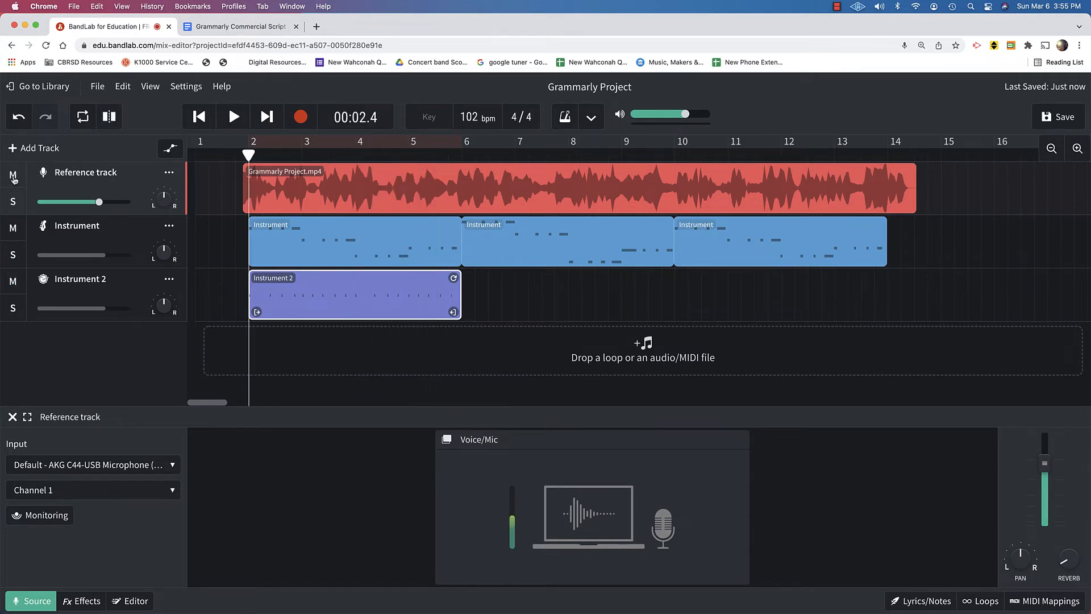
click(13, 177)
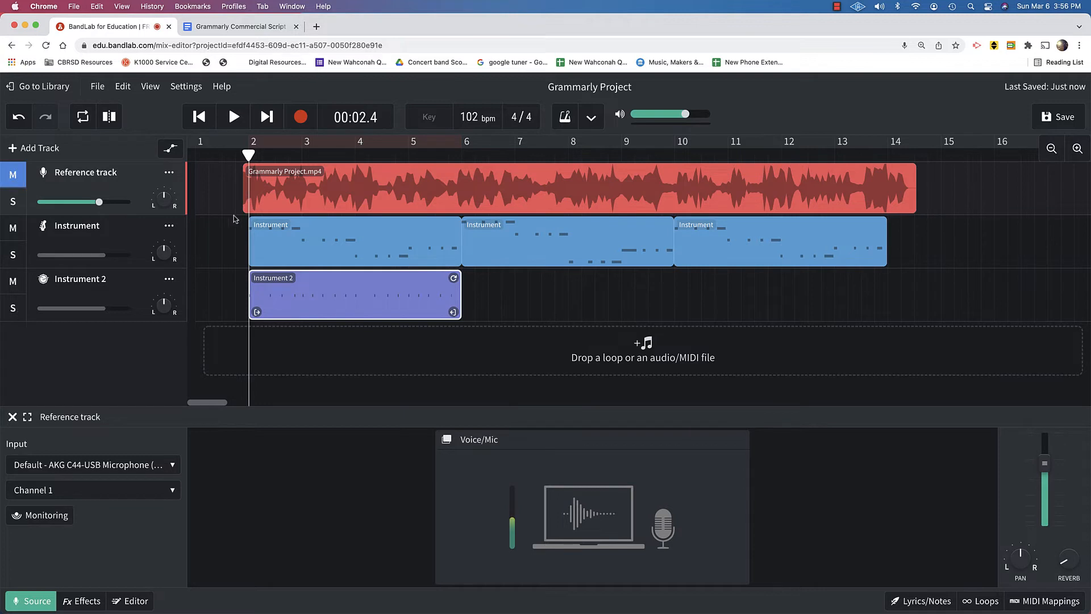
click(135, 301)
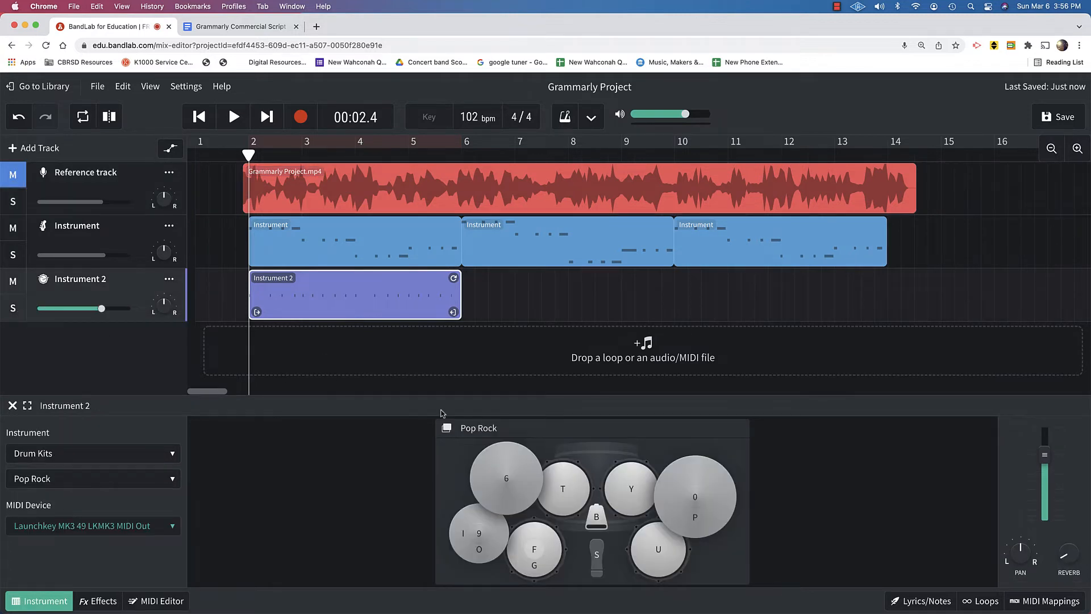
click(532, 566)
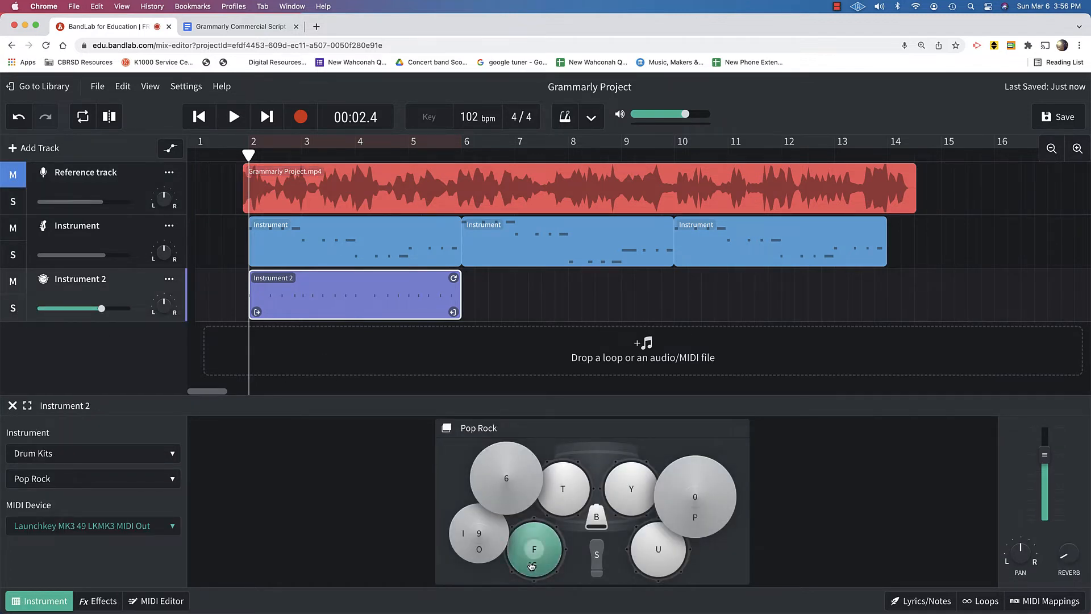
click(532, 565)
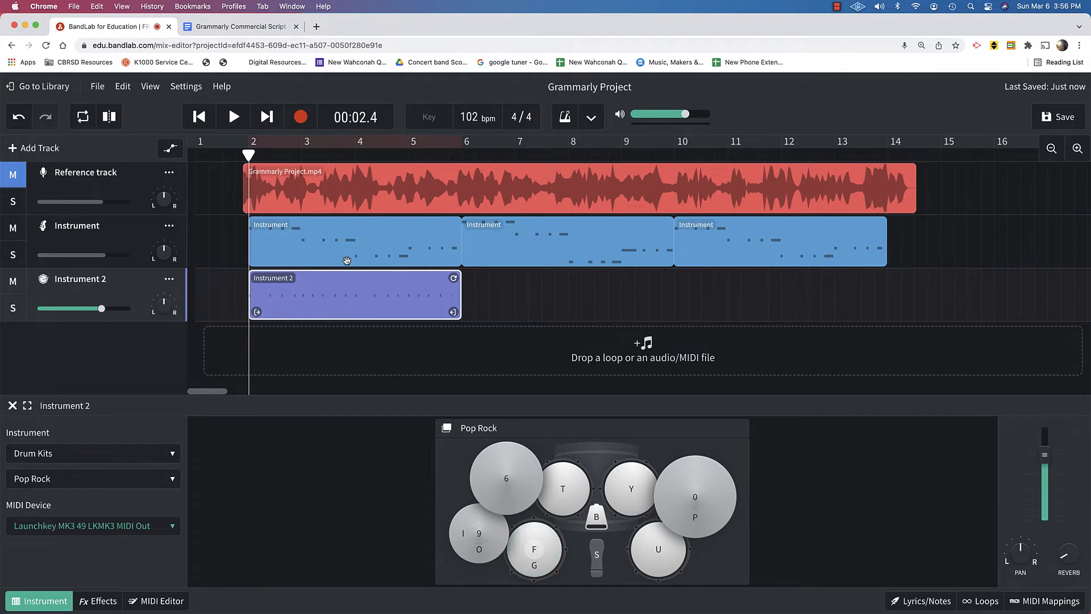
Record snare hits over the existing drum region on the Instrument 2 track, from bar 2 to bar 6
click(301, 117)
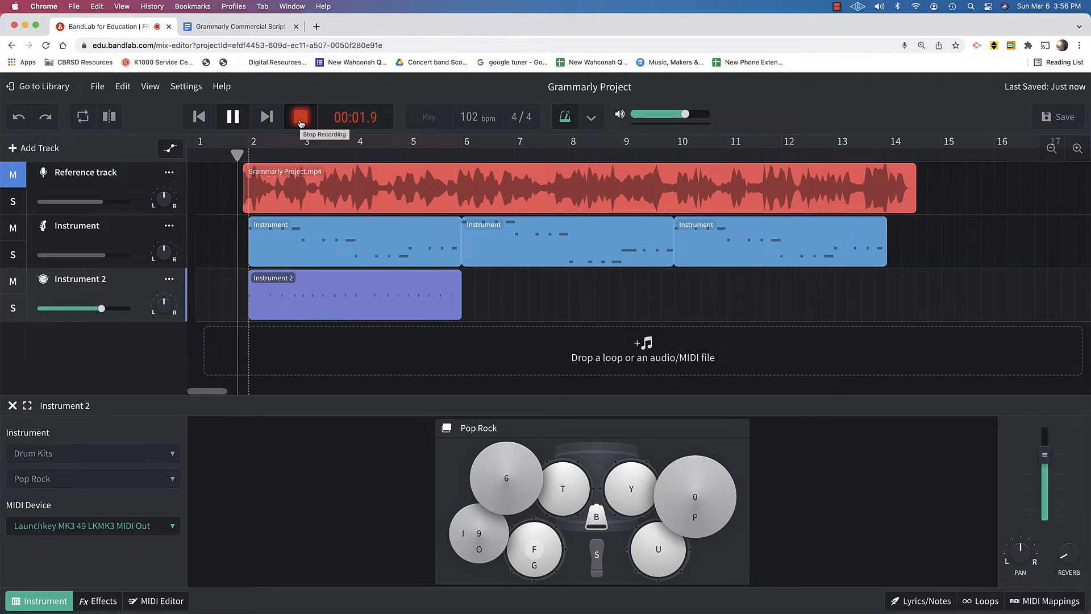
key(g)
key(g)
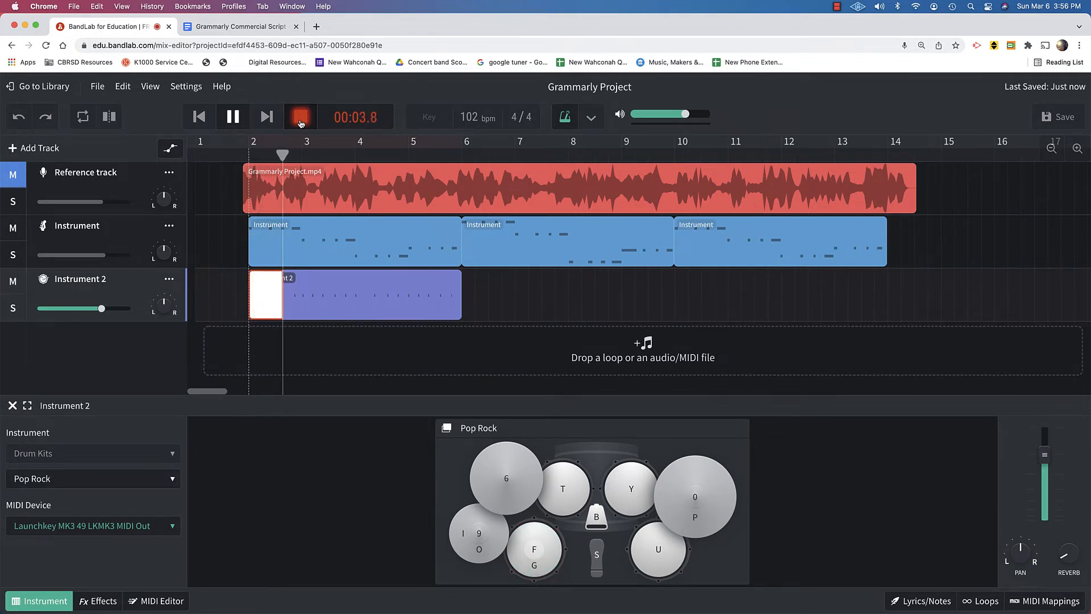
key(g)
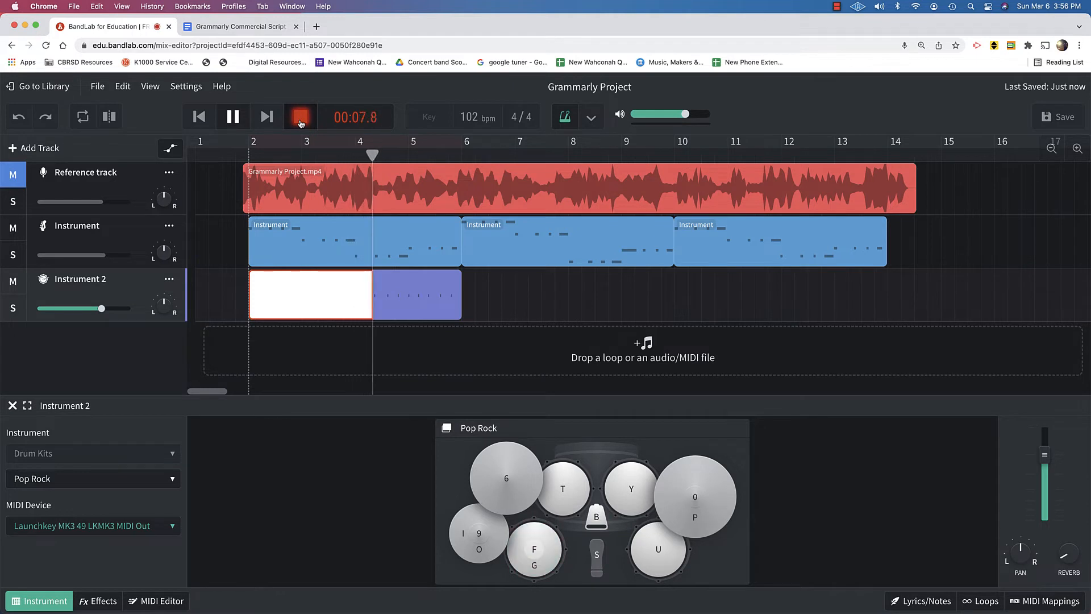
key(g)
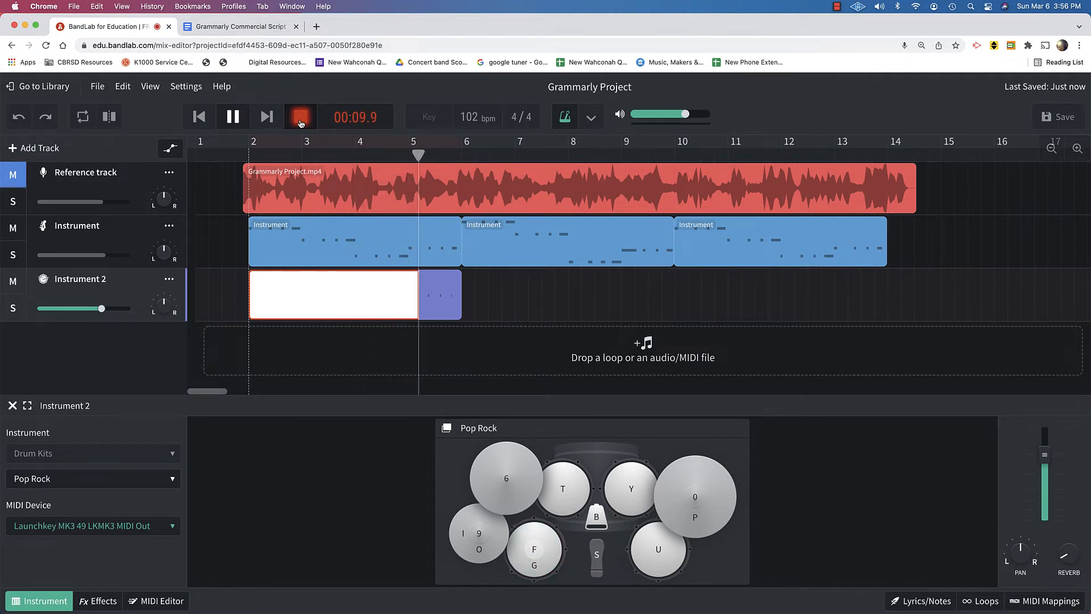
key(g)
click(301, 118)
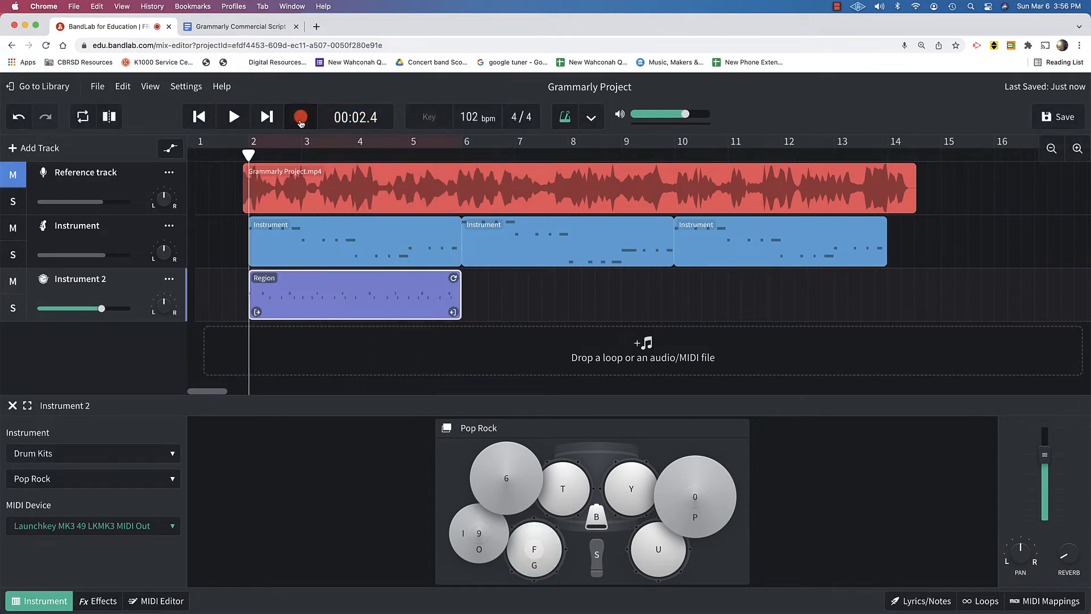
Select the snare notes of the drum region for MIDI editing and quantize them to 1/4
click(150, 600)
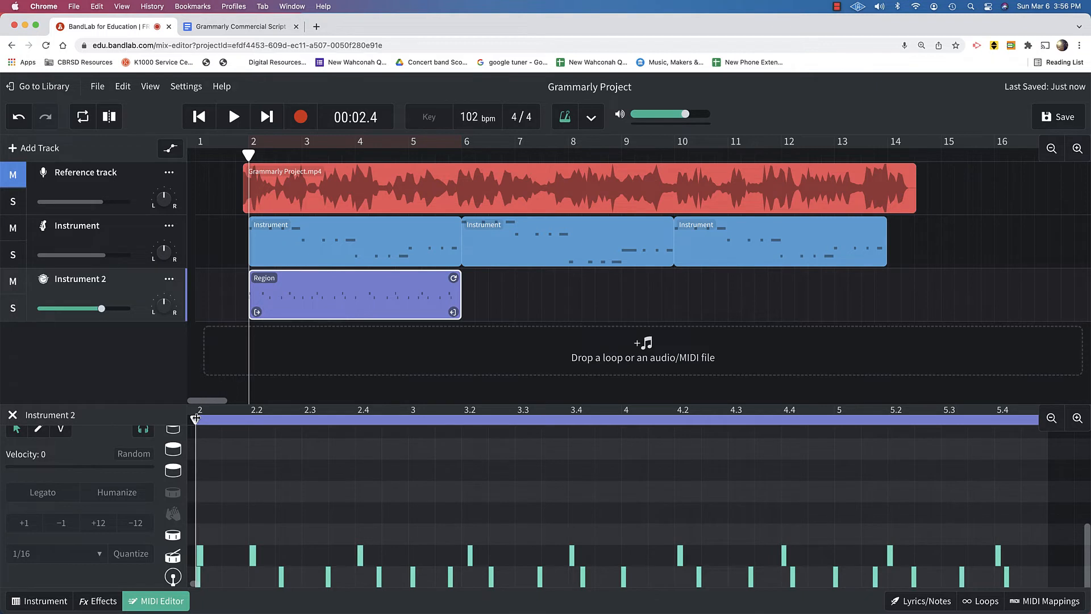
drag(196, 419, 177, 421)
click(199, 562)
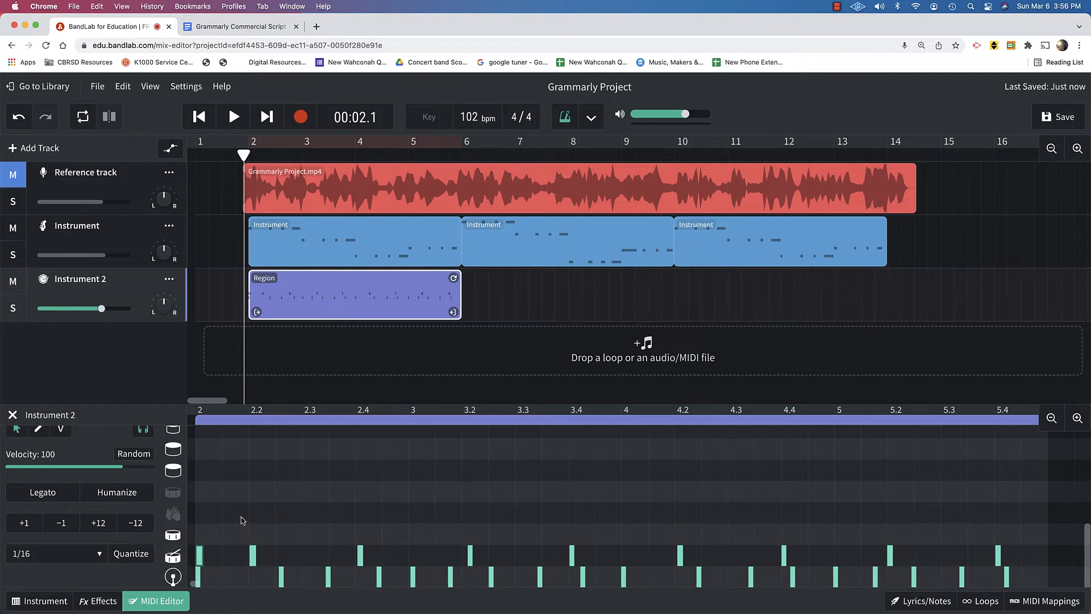
drag(247, 512, 999, 572)
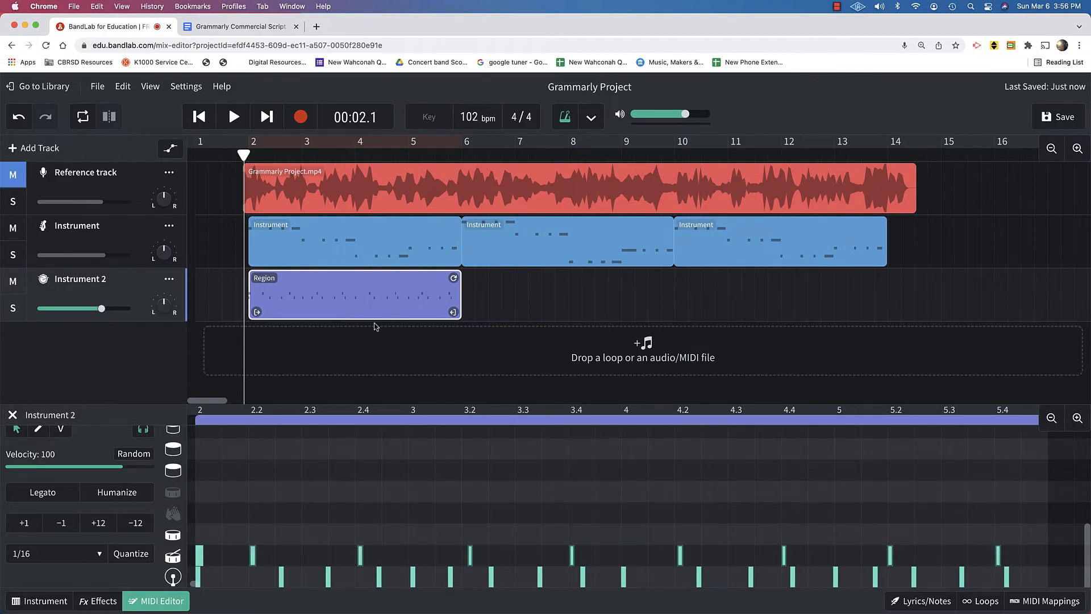
click(60, 554)
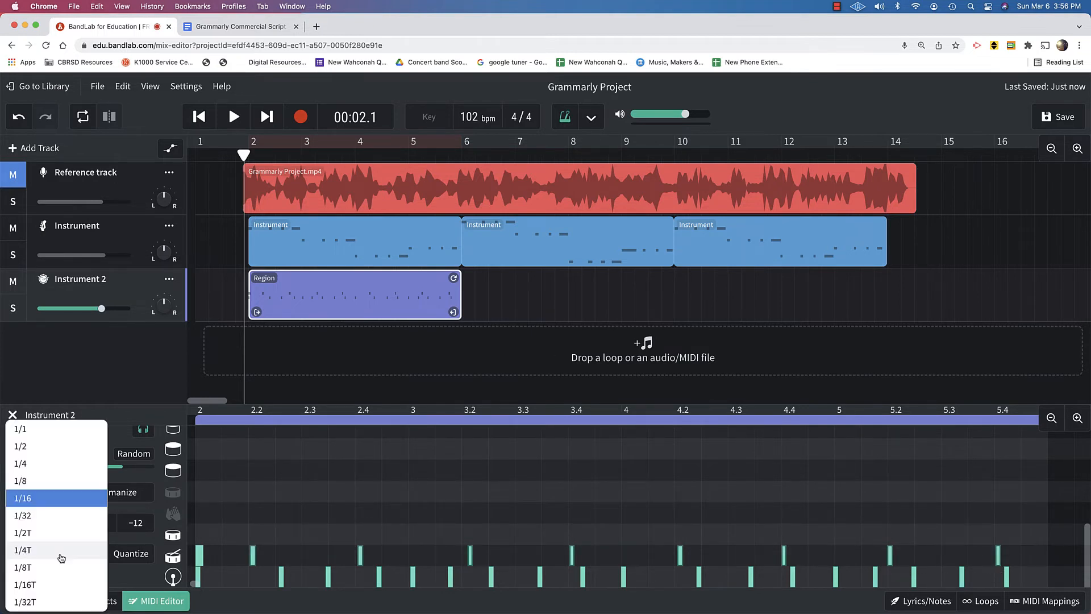
click(48, 500)
click(130, 554)
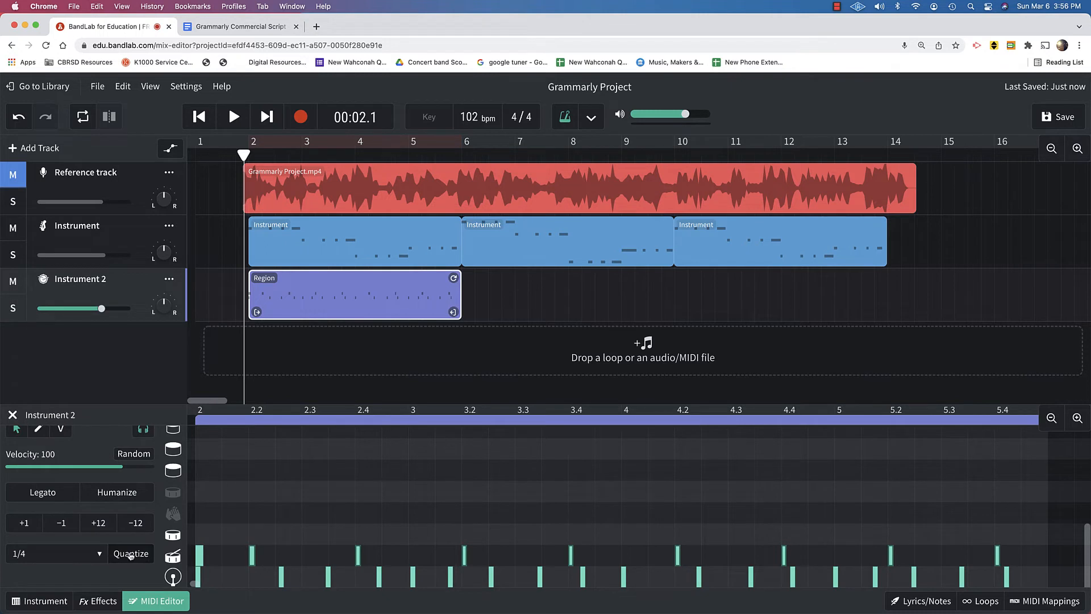
Play back the quantized drum part and close the MIDI editor
key(space)
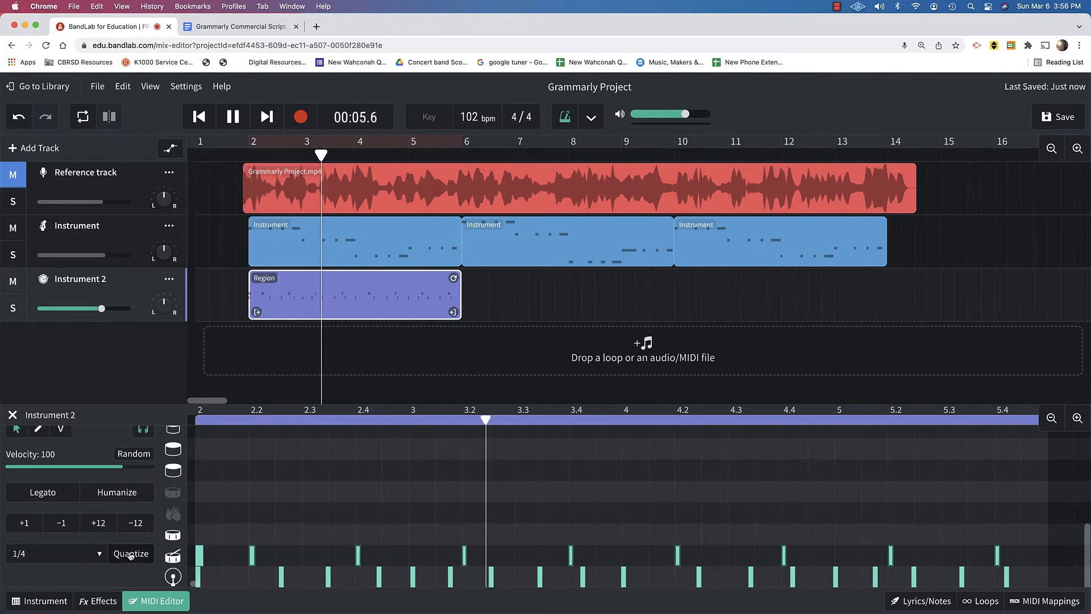
key(space)
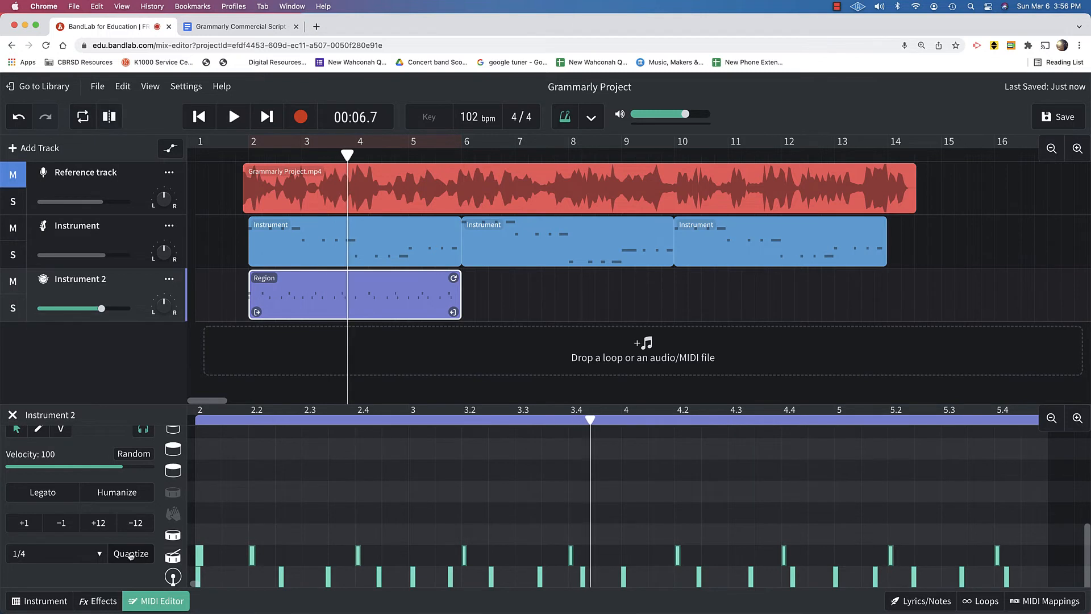
click(12, 416)
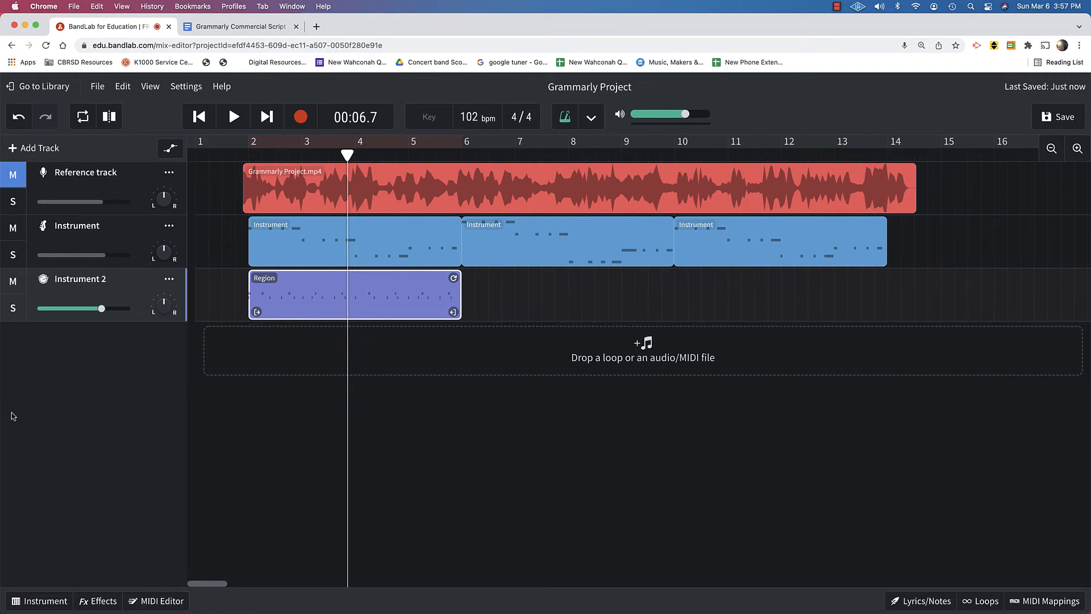
Place the Midnight Hats 03 loop on a new track starting at bar 2, and solo the Instrument 2 track
click(981, 601)
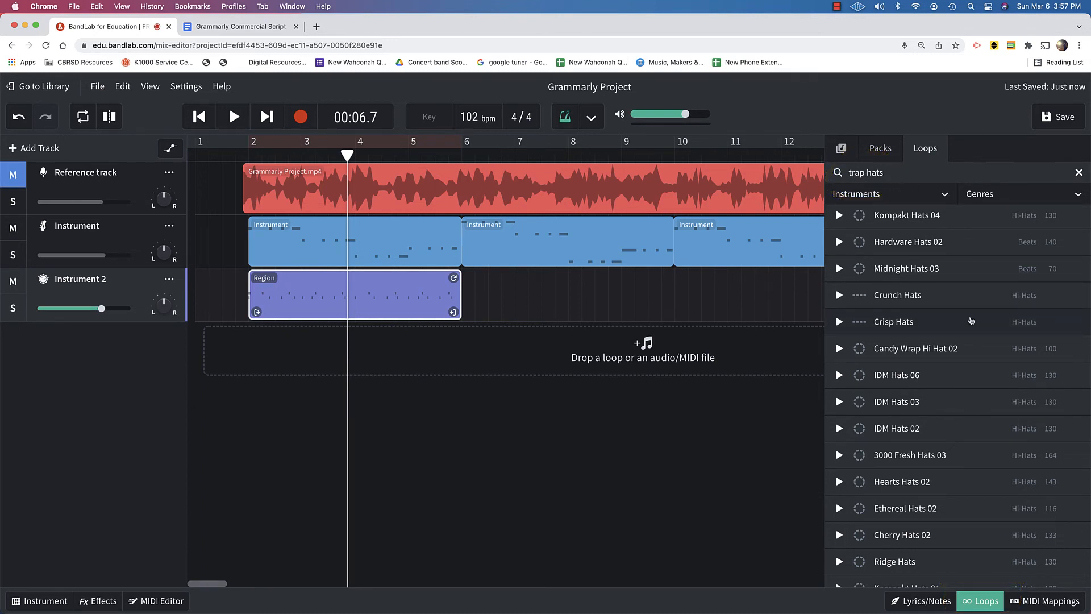
drag(932, 272, 258, 356)
click(22, 309)
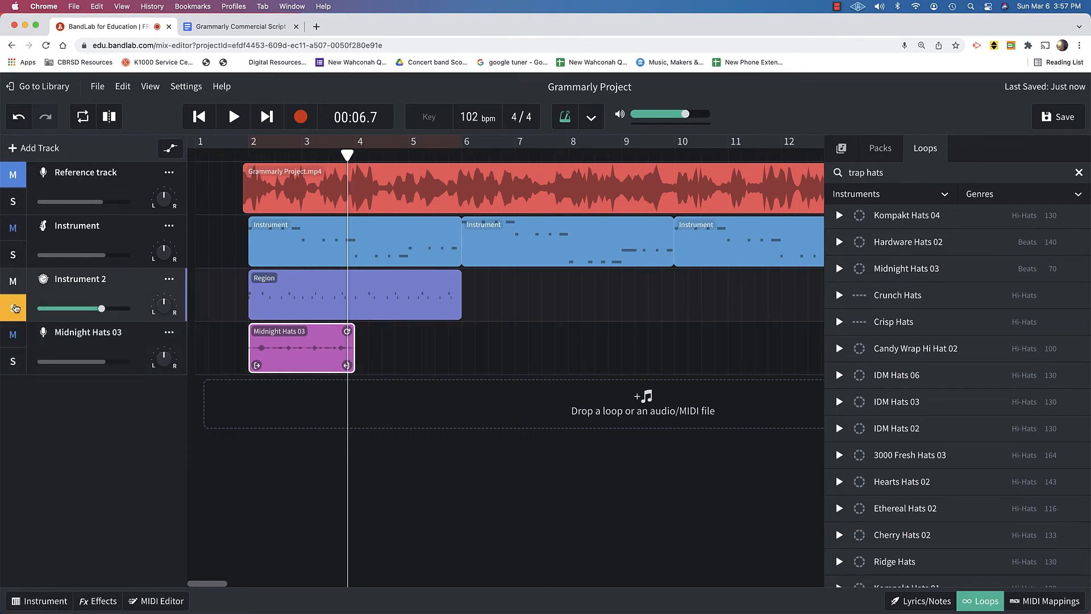
Solo the Midnight Hats 03 track alongside Instrument 2 and play both drum tracks from bar 2
click(12, 360)
click(249, 157)
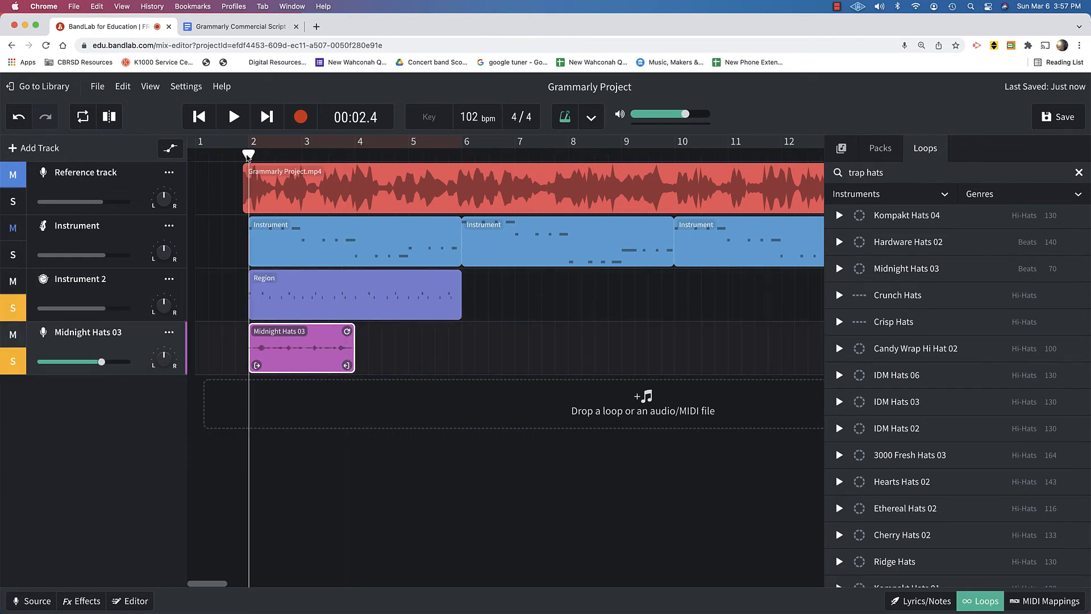
key(space)
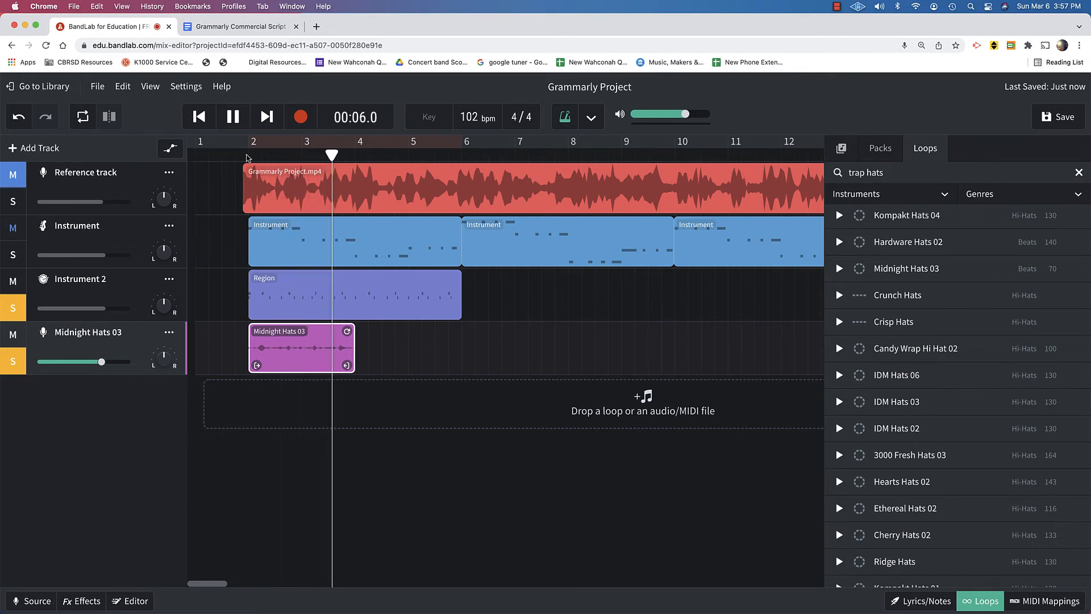
key(space)
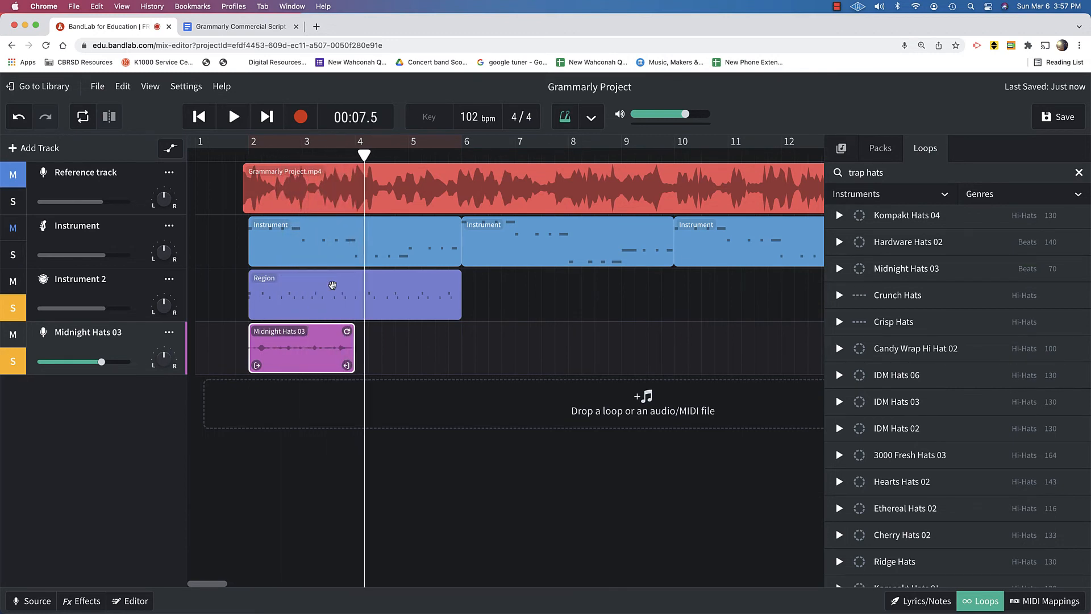
Loop the Midnight Hats 03 region out to bar 6, matching the drum region's length, and continue playback
drag(347, 331, 456, 331)
key(space)
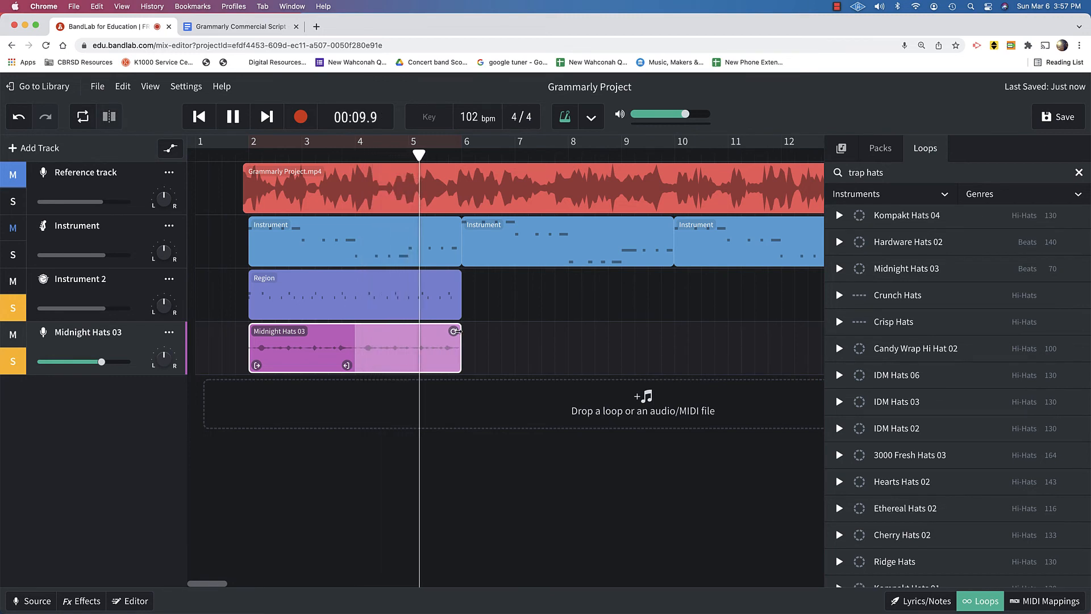
key(space)
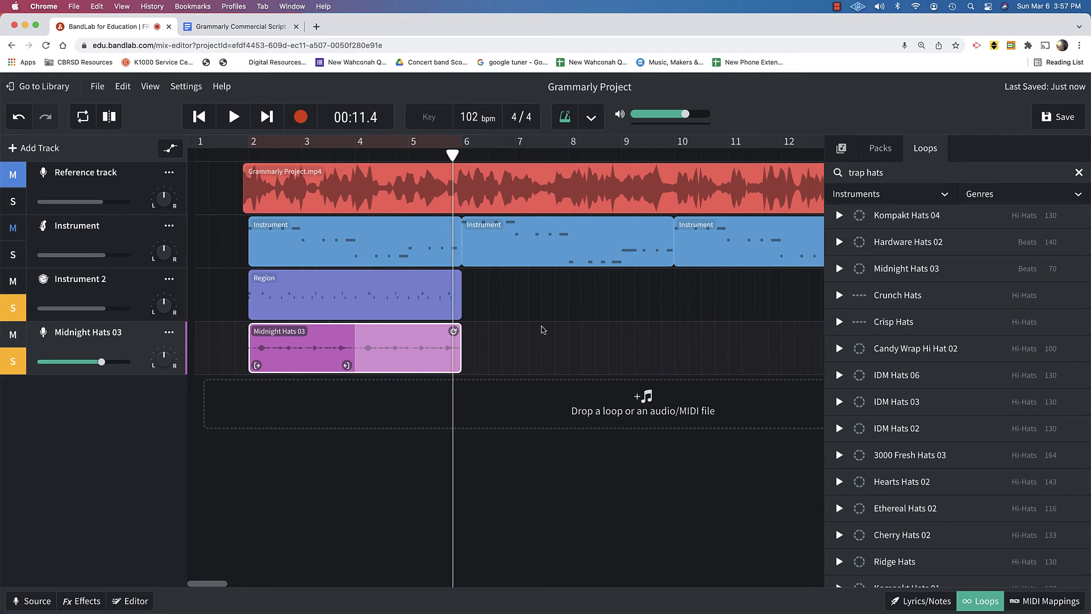
Loop the drum region on the Instrument 2 track out to bar 14, level with the end of the bass line
click(446, 281)
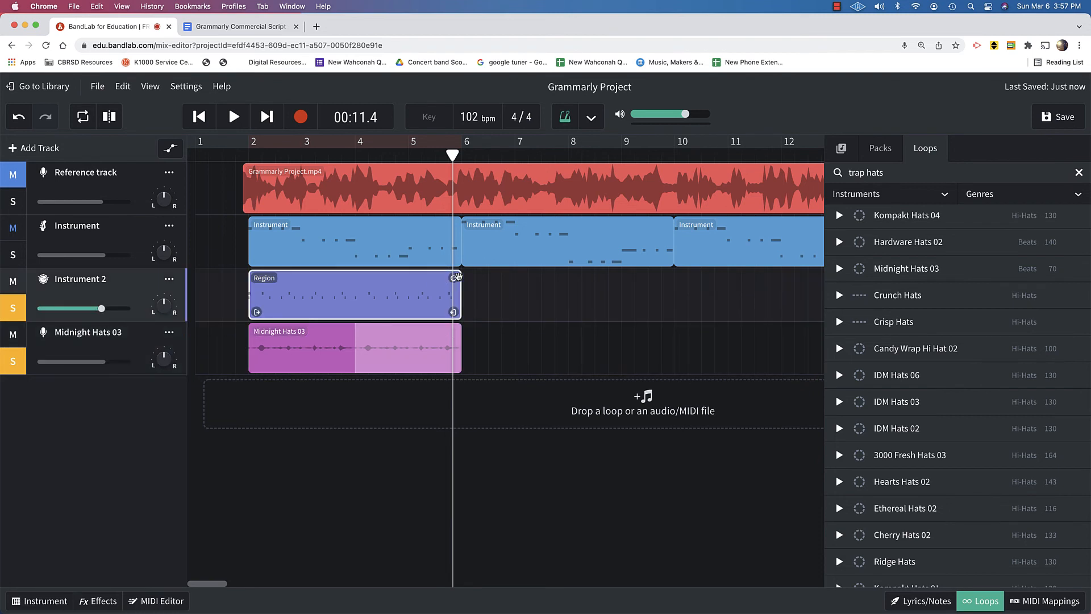
drag(453, 277, 343, 275)
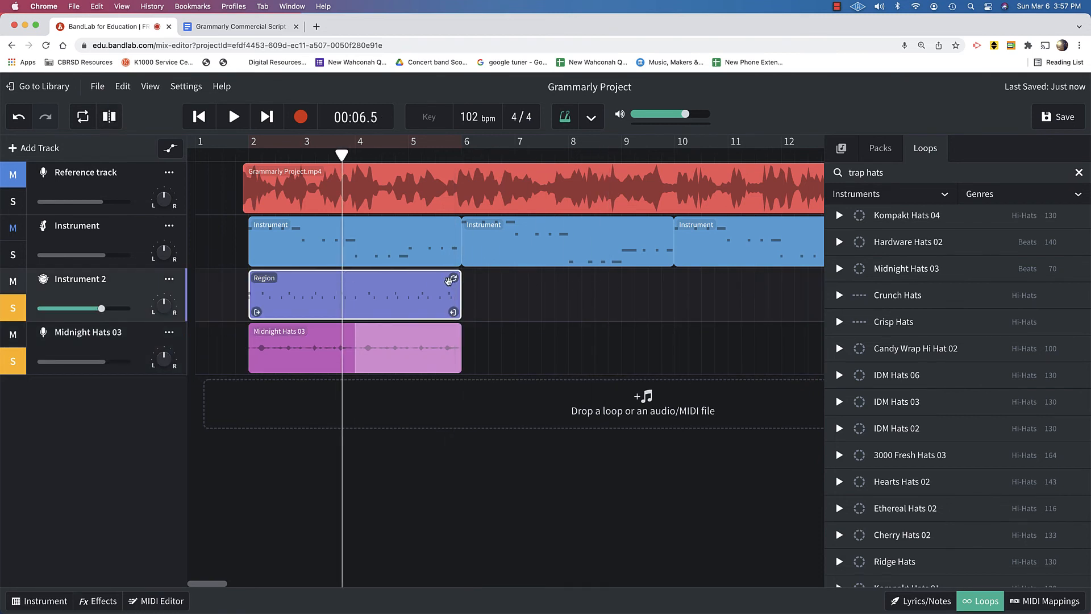
drag(453, 278, 789, 295)
scroll(696, 297, right, 5)
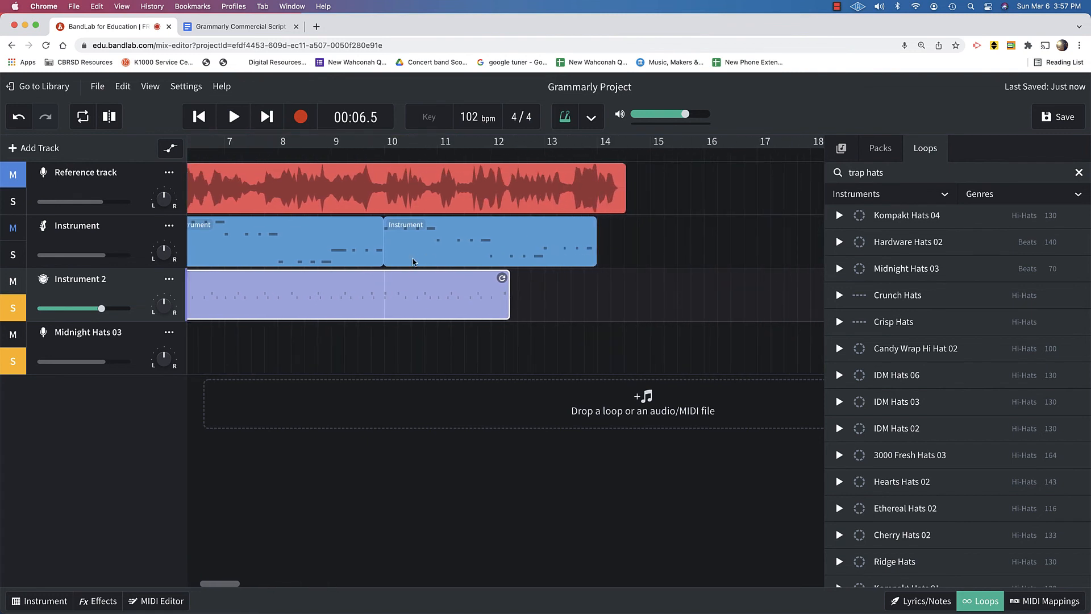
drag(509, 278, 570, 280)
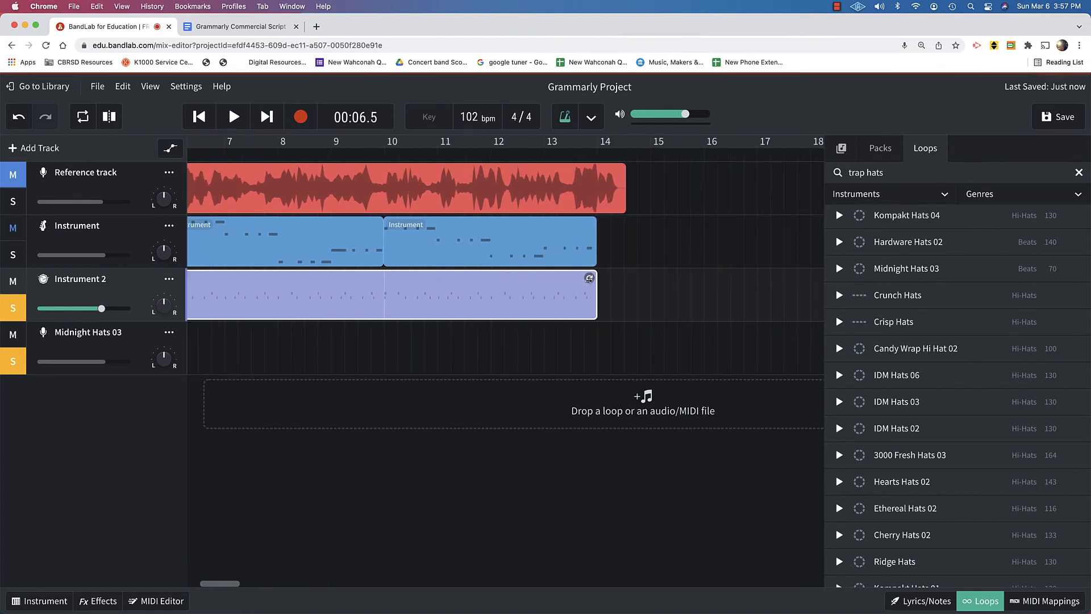
Loop the Midnight Hats 03 region out to bar 14 and play back the arrangement from bar 2
scroll(512, 296, left, 5)
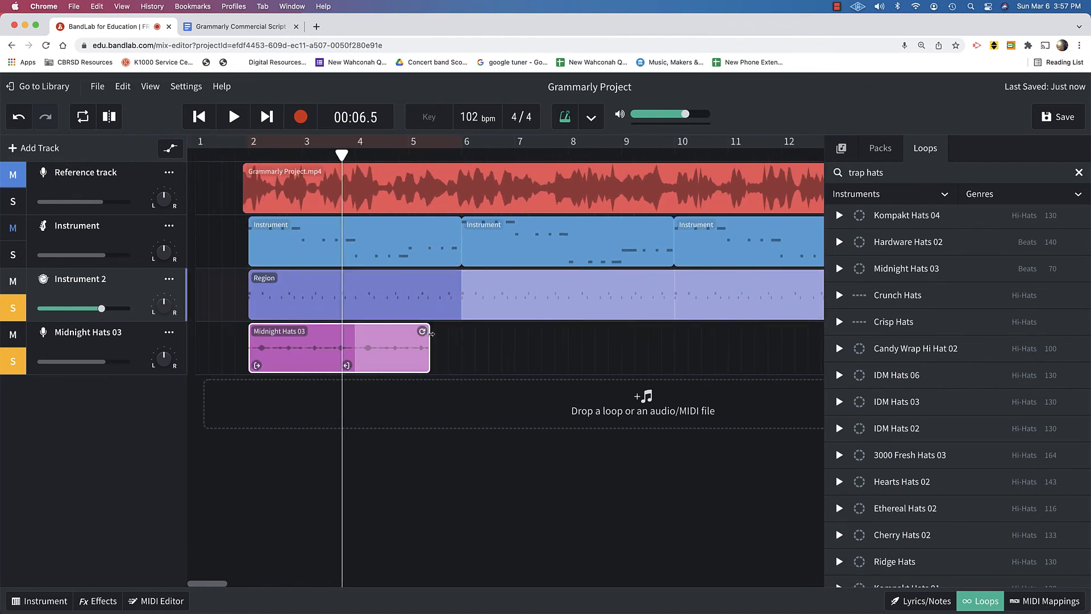
drag(423, 334, 869, 335)
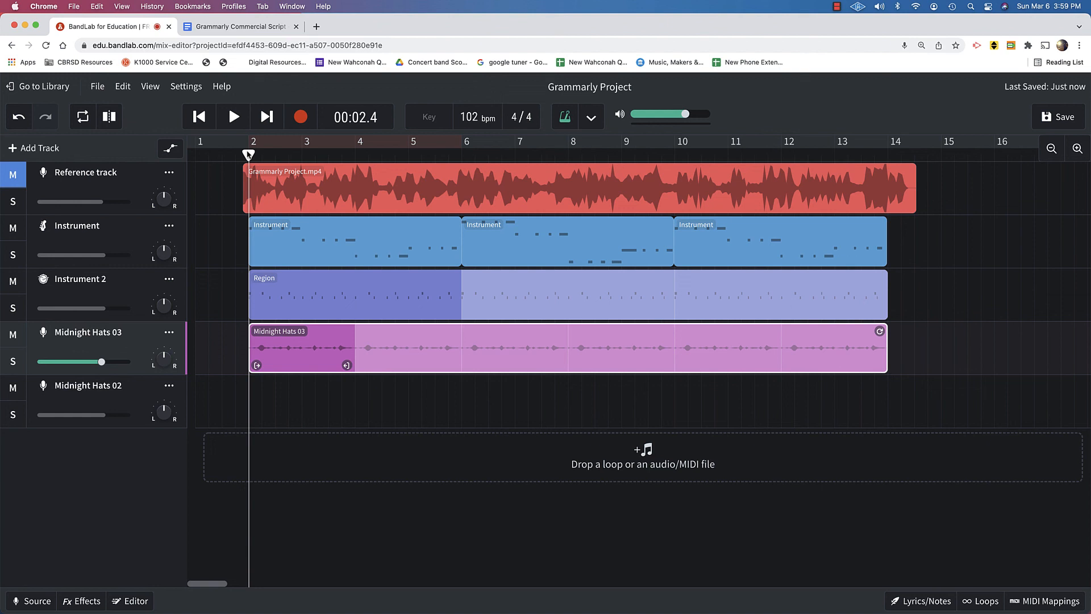
key(space)
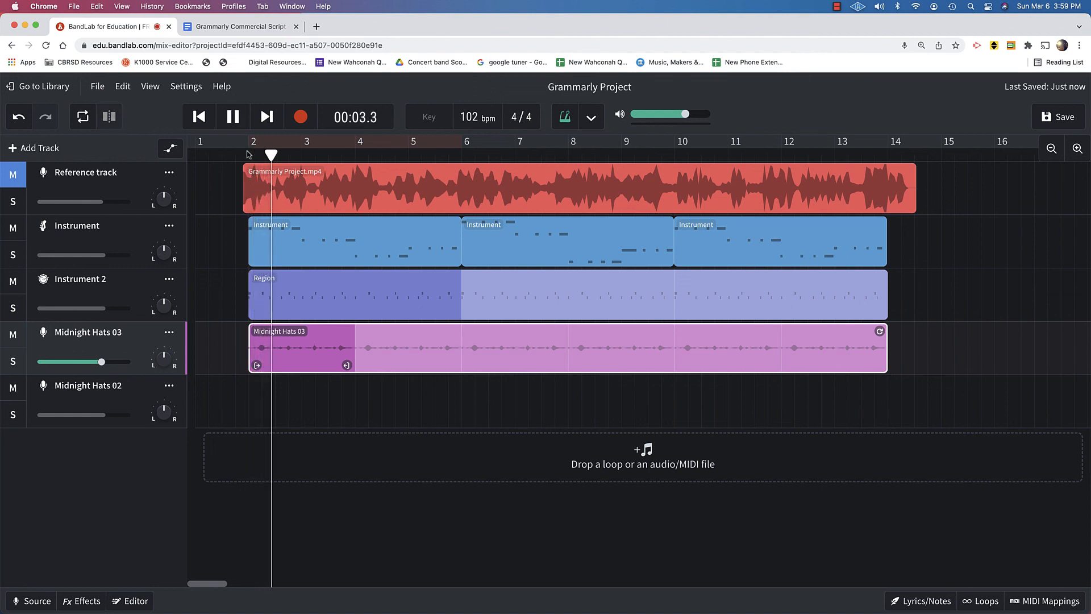
key(space)
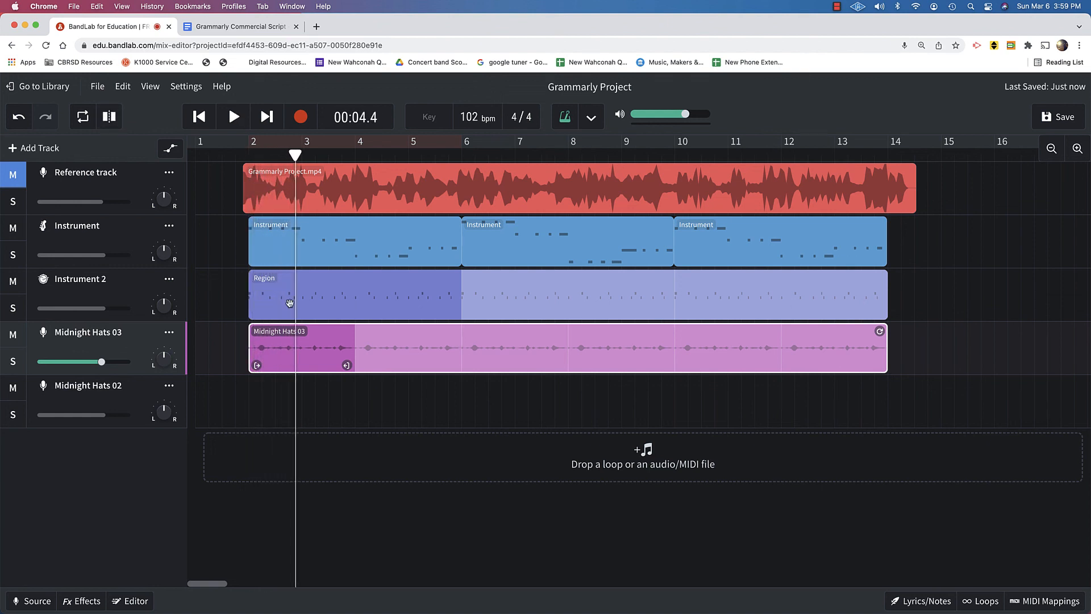